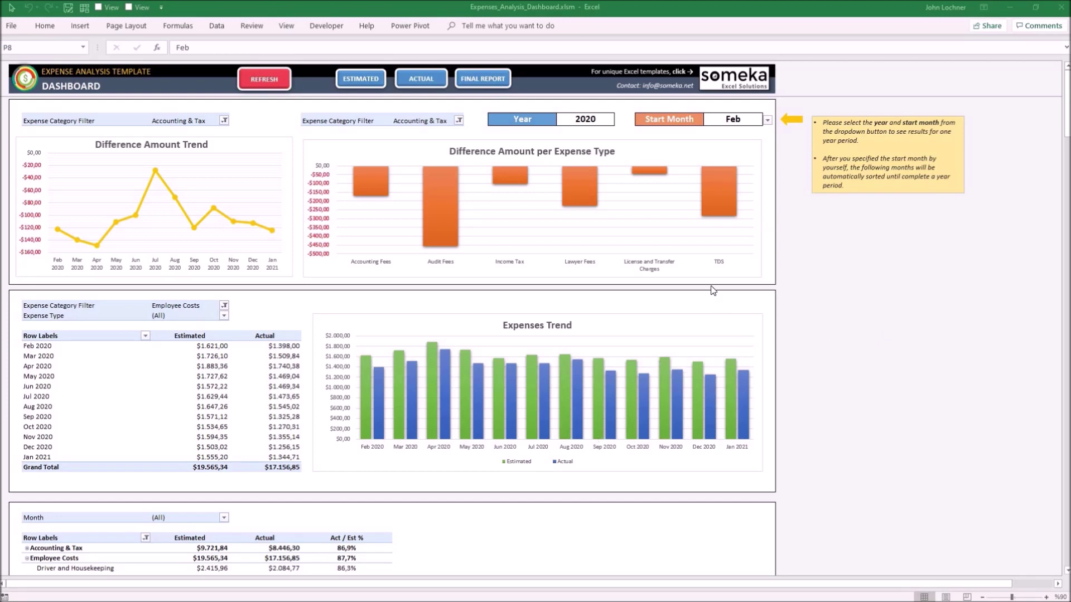
- Preview the Estimated and Actual expense sheets from the dashboard, landing on Estimated Expenses
click(355, 83)
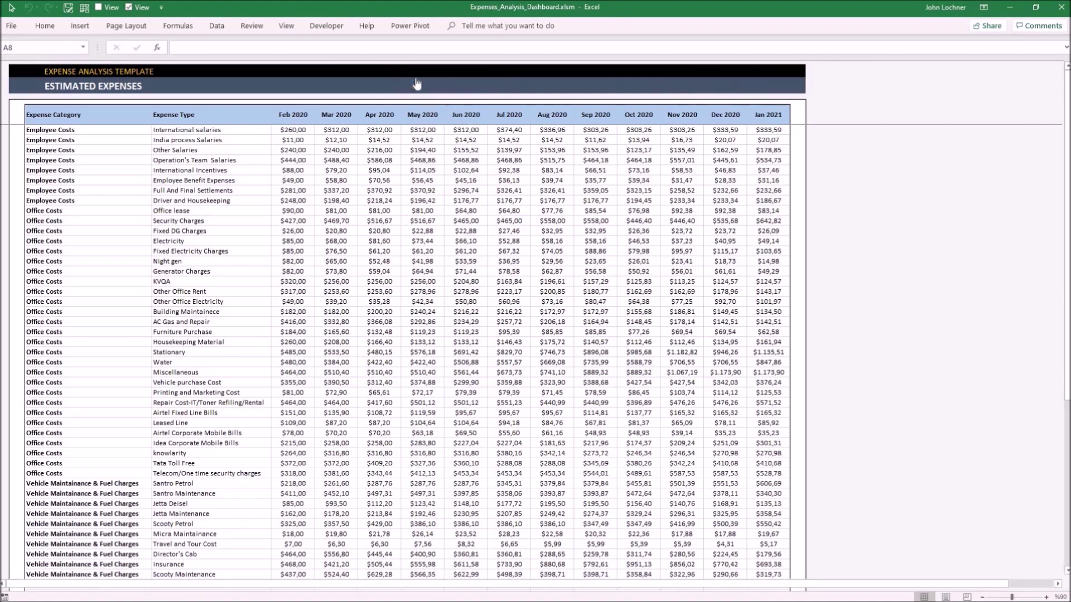
click(862, 84)
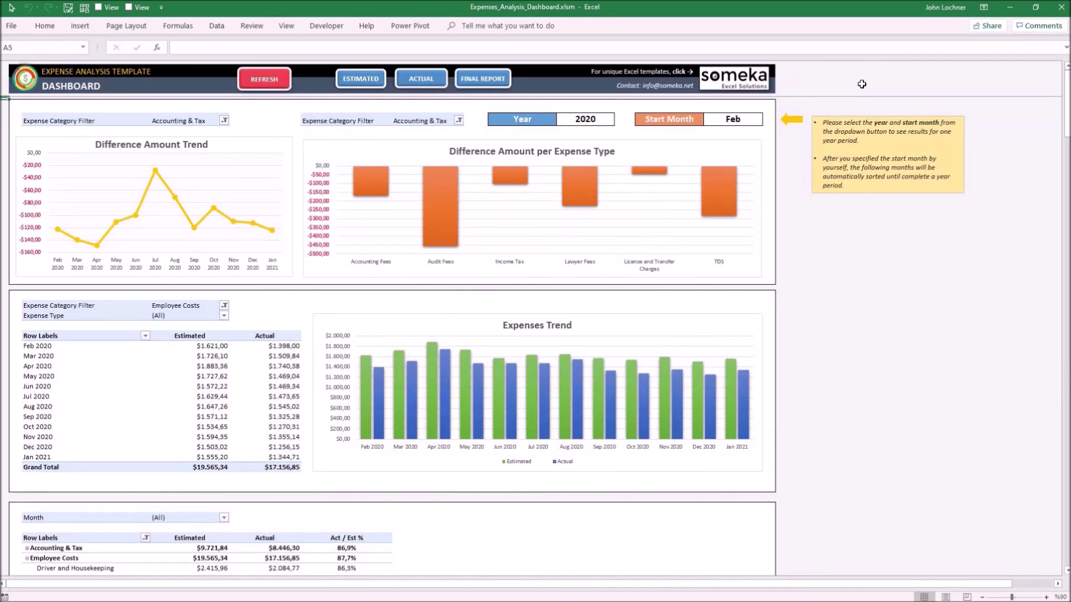
click(352, 80)
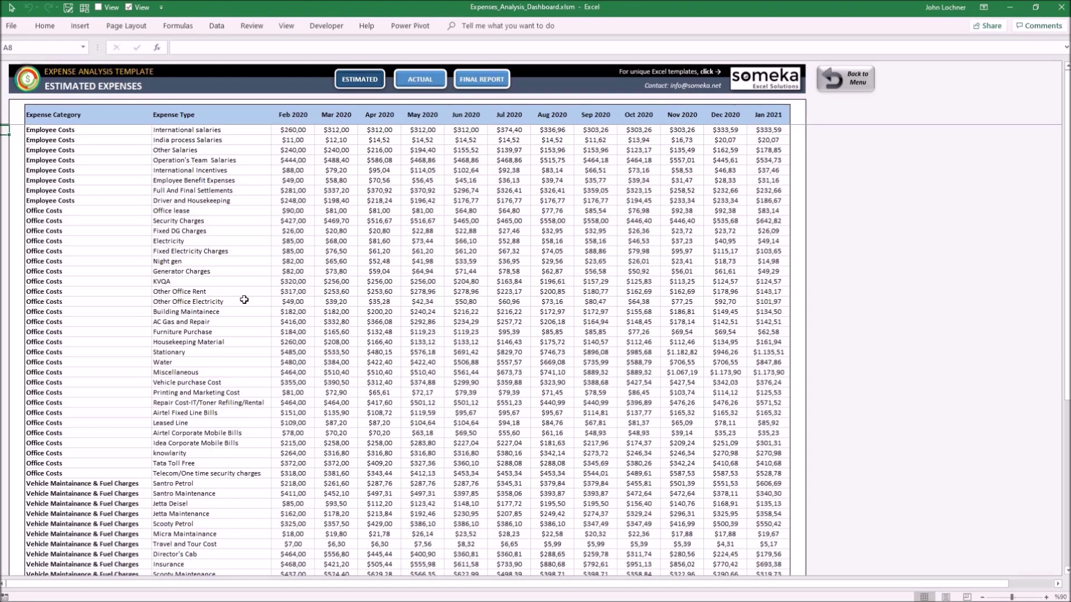
- Highlight the Other Office Electricity monthly amounts, then move to the Actual Expenses sheet
drag(305, 299, 768, 304)
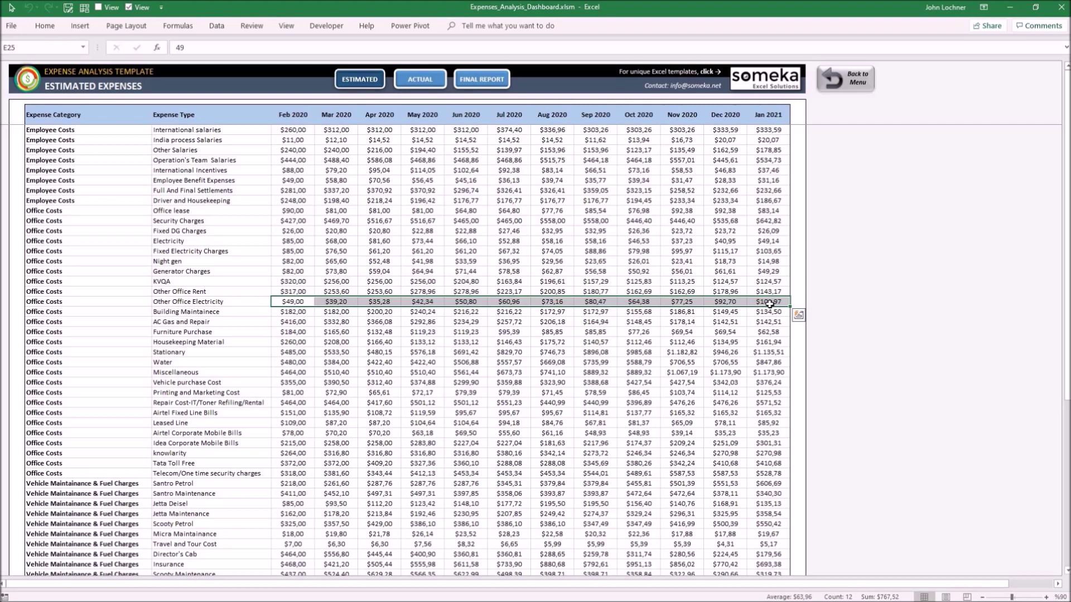
click(420, 79)
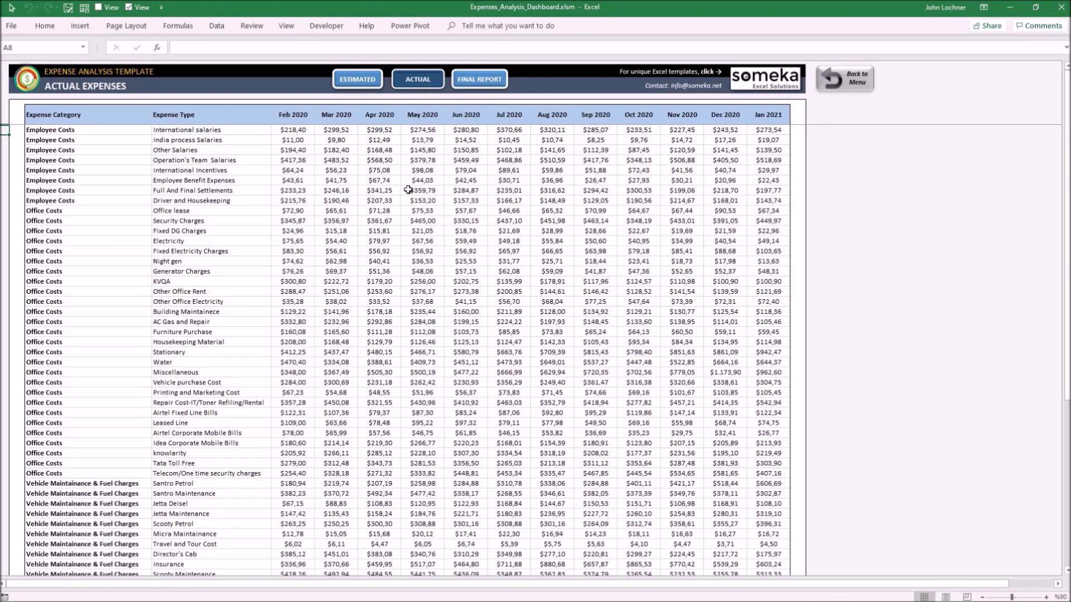
- Review the Fixed DG Charges row and May 2020 Night gen amount, then return via Back to Menu
click(305, 235)
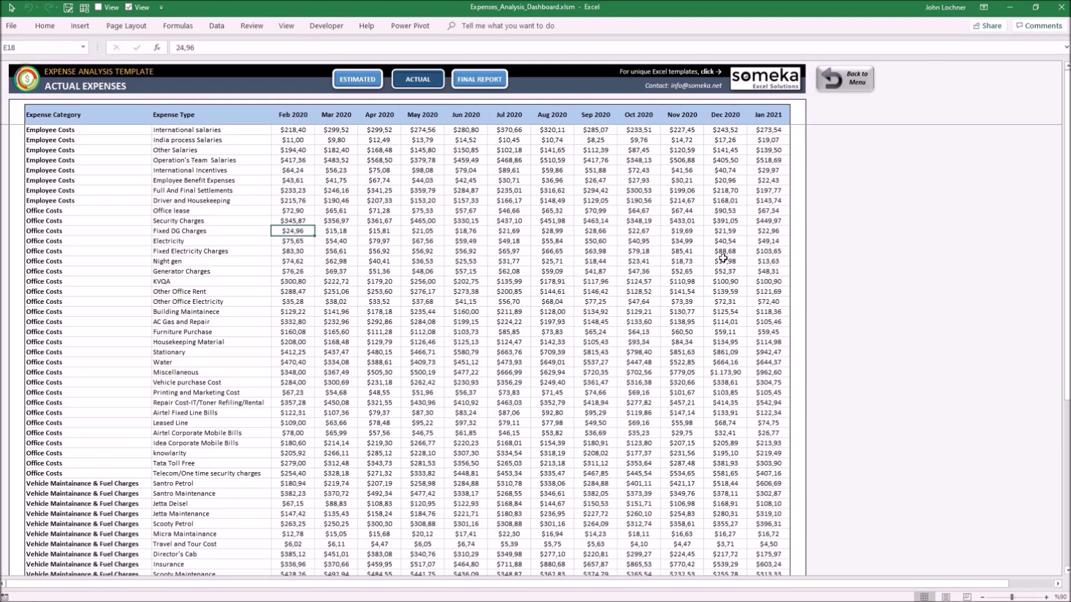
key(ctrl+shift+Right)
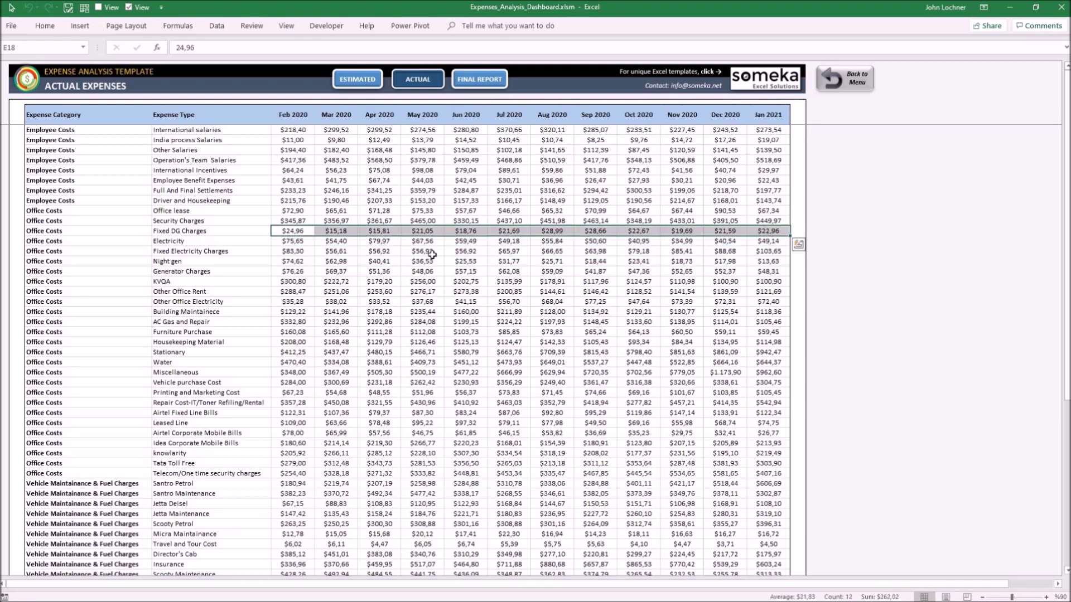
click(430, 261)
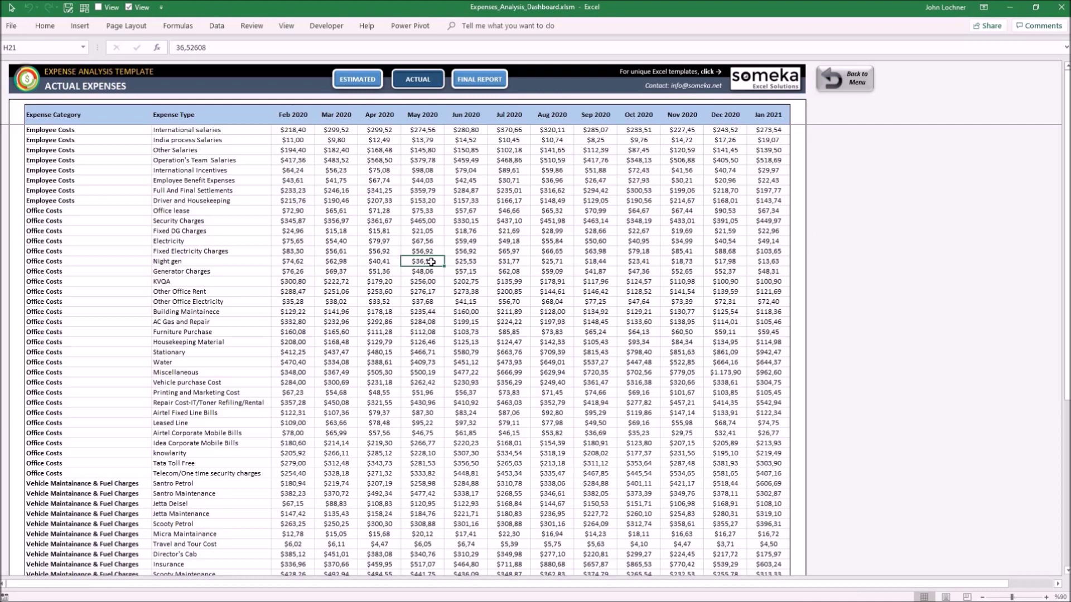
click(855, 87)
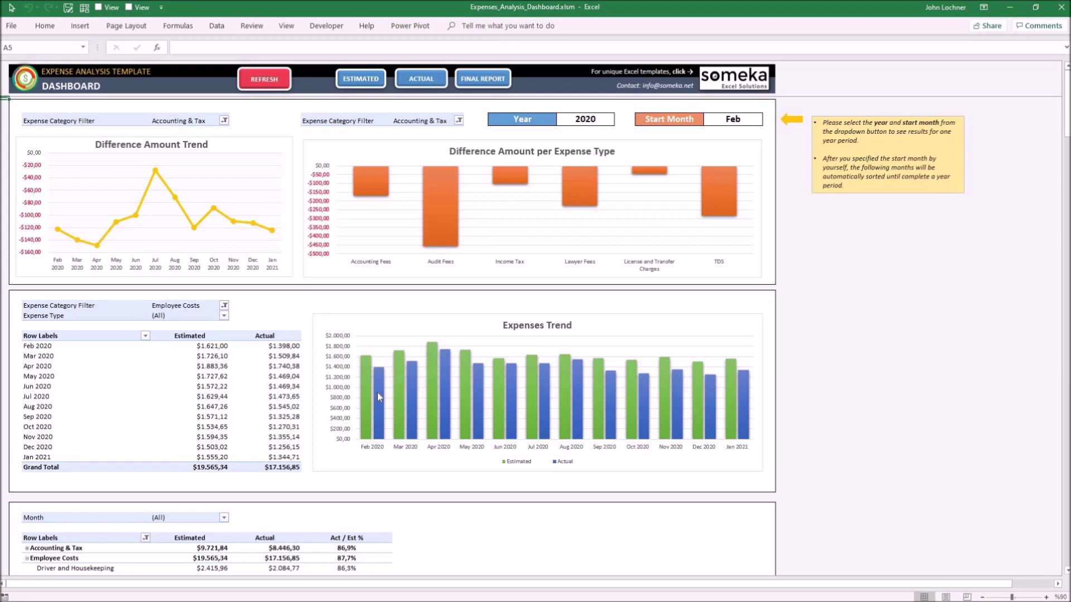
mouse_move(379, 402)
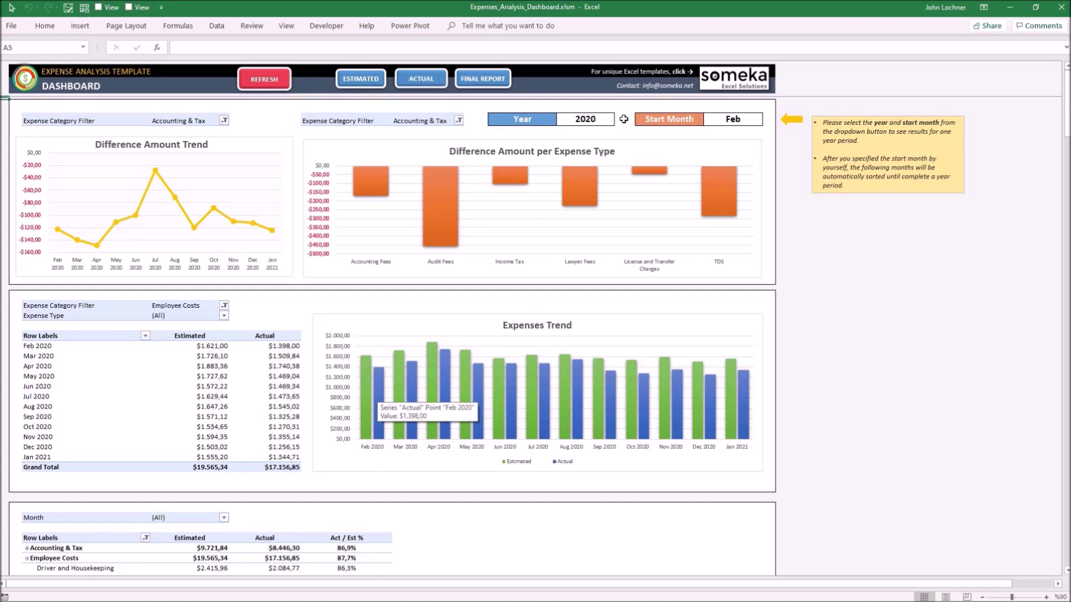
- Set the dashboard Year setting to 2019
click(600, 118)
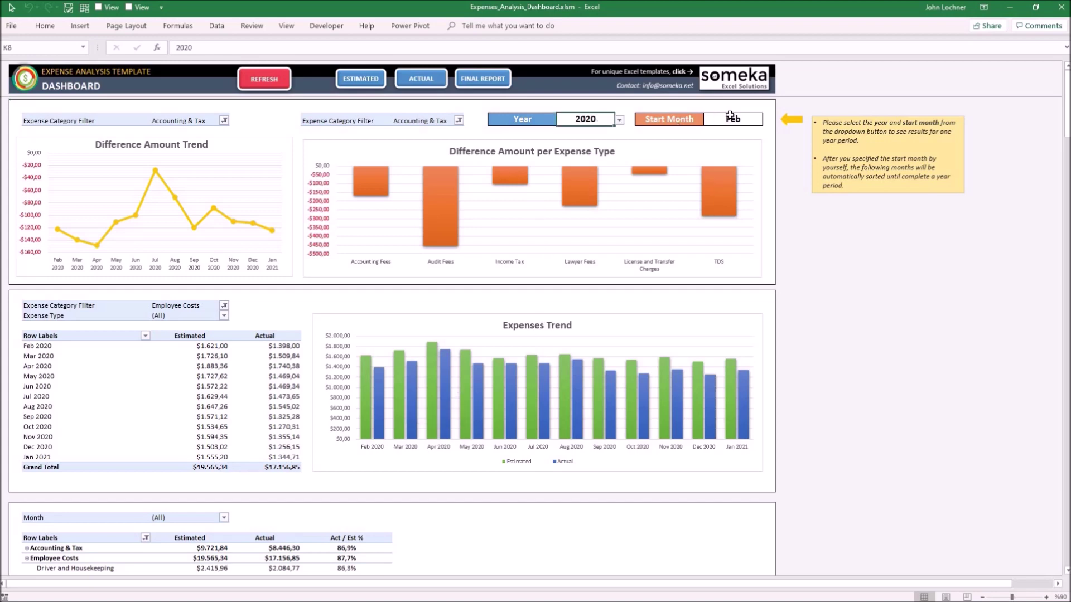
click(725, 119)
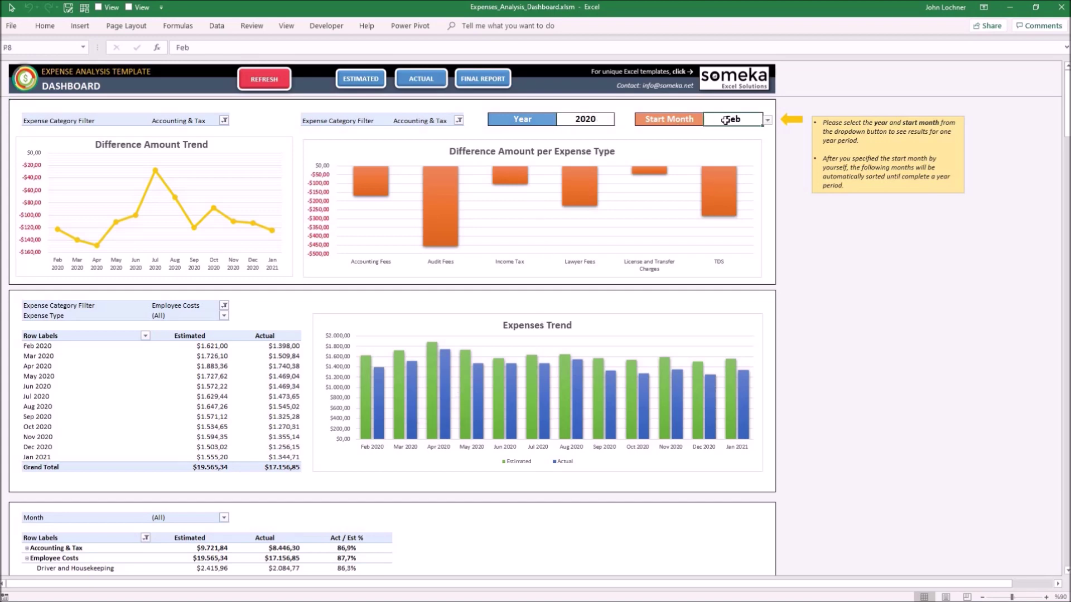
click(585, 119)
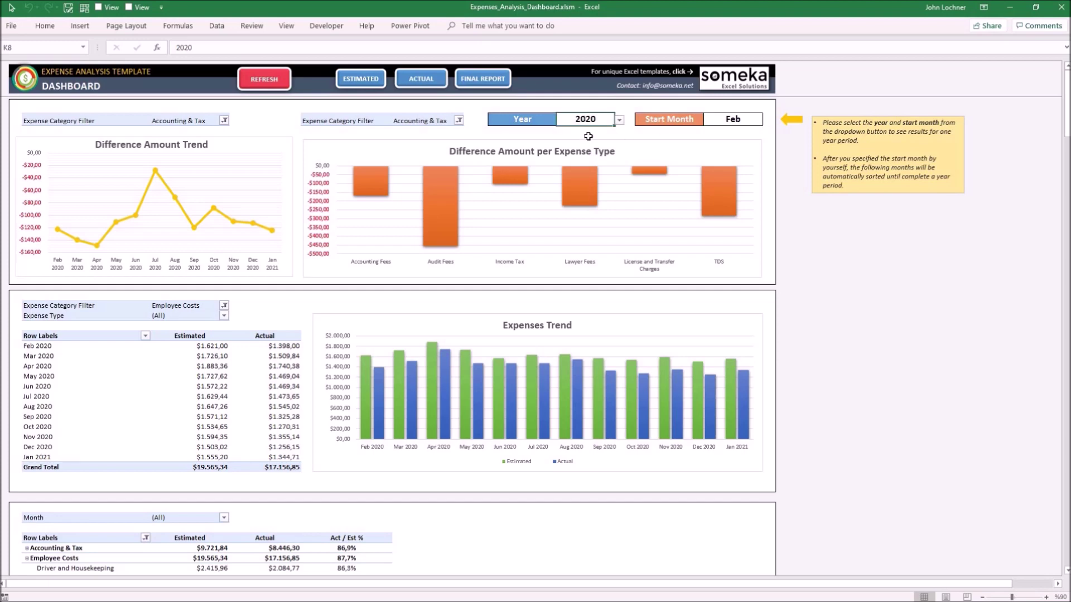
click(619, 119)
click(586, 130)
- Set the Start Month to Dec and refresh the reports for Dec 2019–Nov 2020
click(760, 119)
click(767, 120)
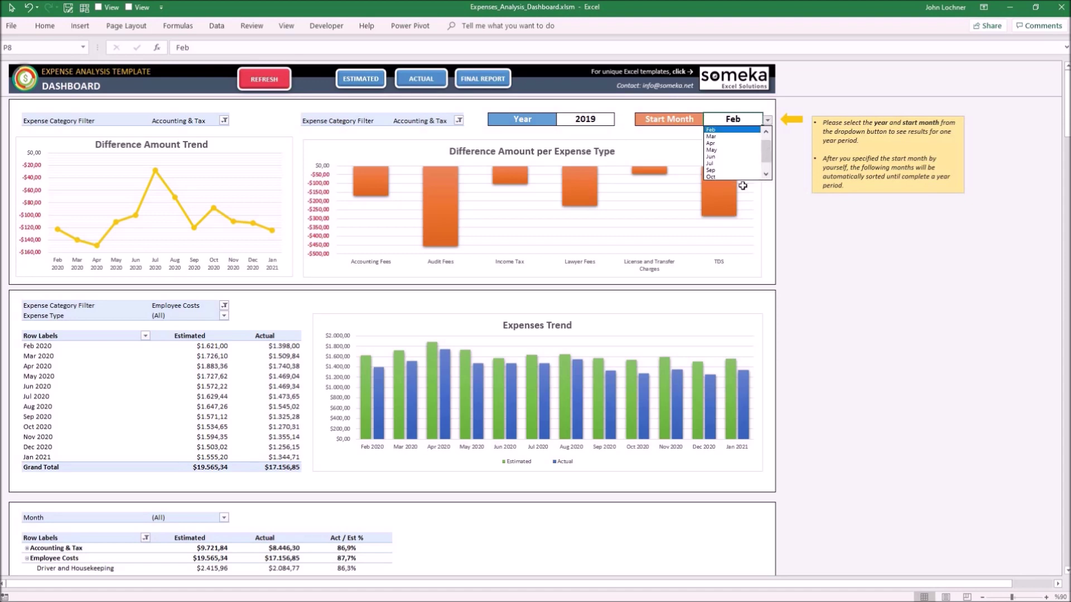
scroll(736, 159, down, 1)
click(716, 178)
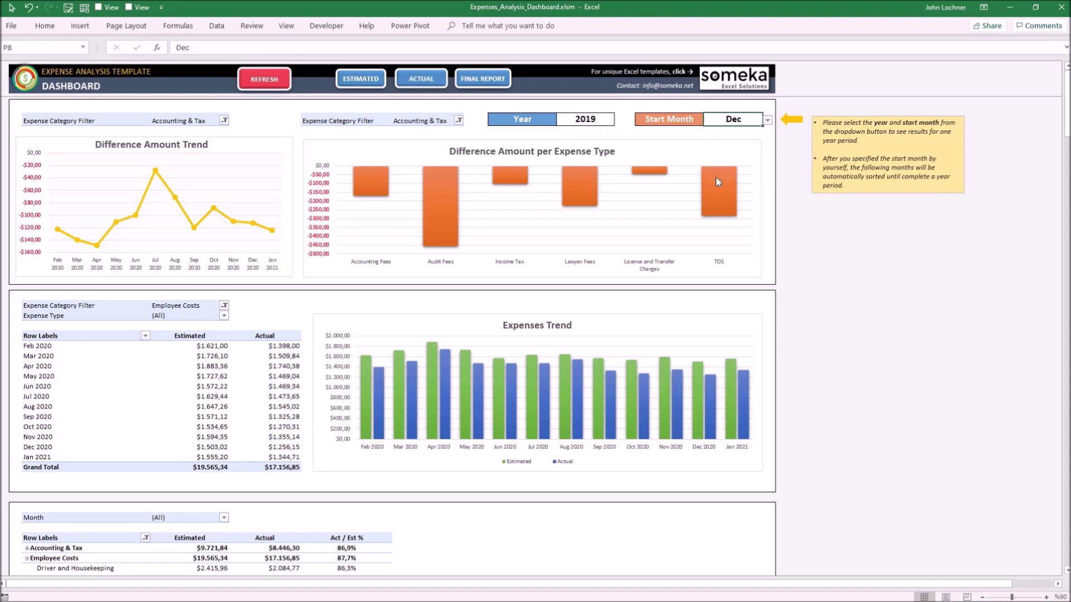
click(265, 80)
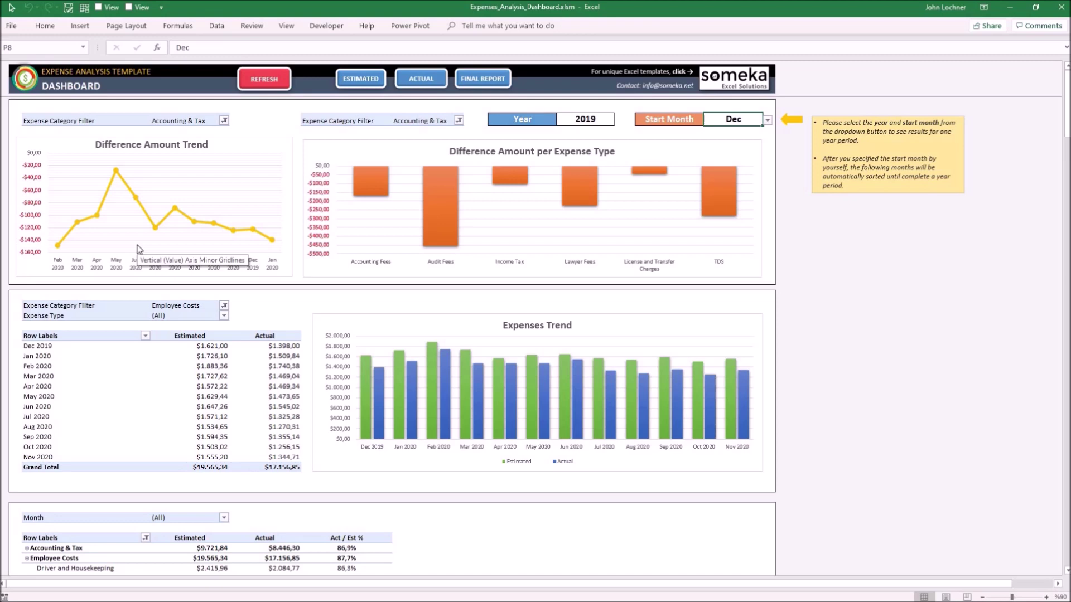
- Filter the Difference Amount Trend chart's Expense Category to Employee Costs
click(224, 120)
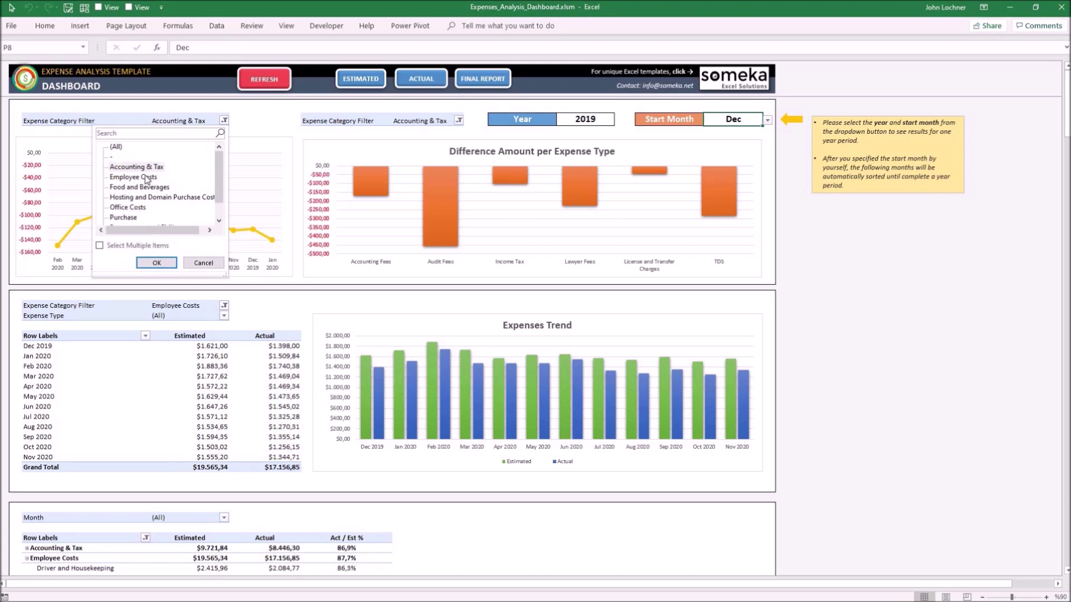
click(146, 178)
click(167, 264)
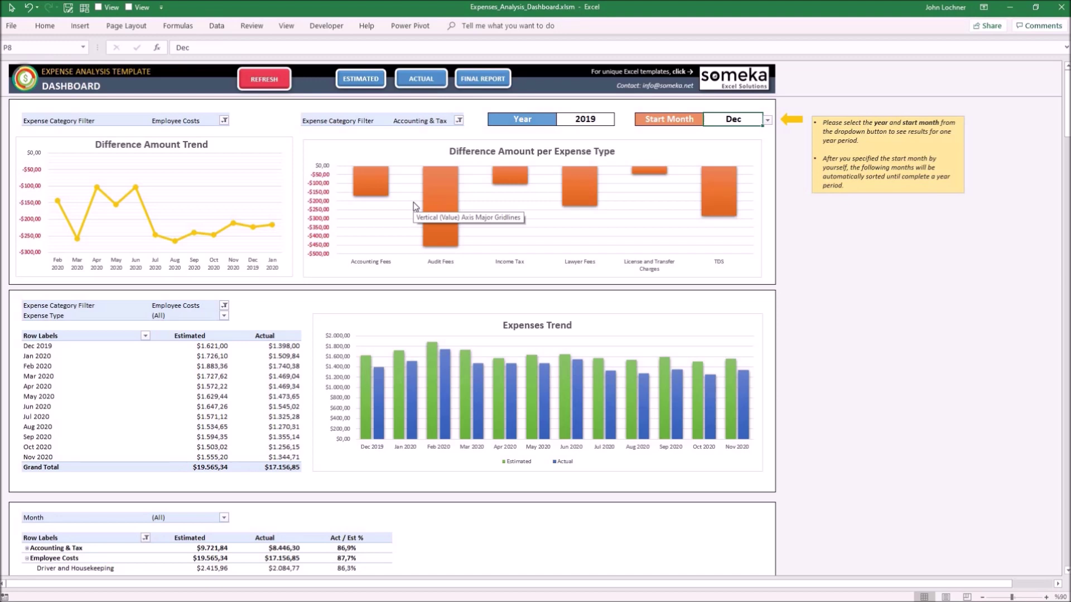
click(459, 121)
- Choose Employee Costs in the second chart's Expense Category Filter and confirm
click(389, 177)
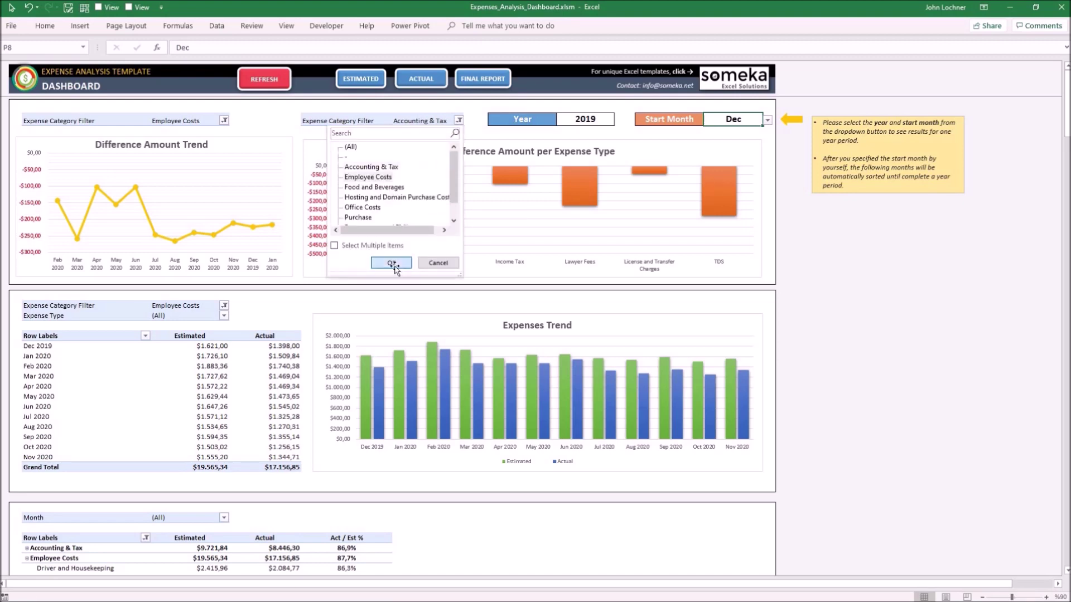
click(391, 262)
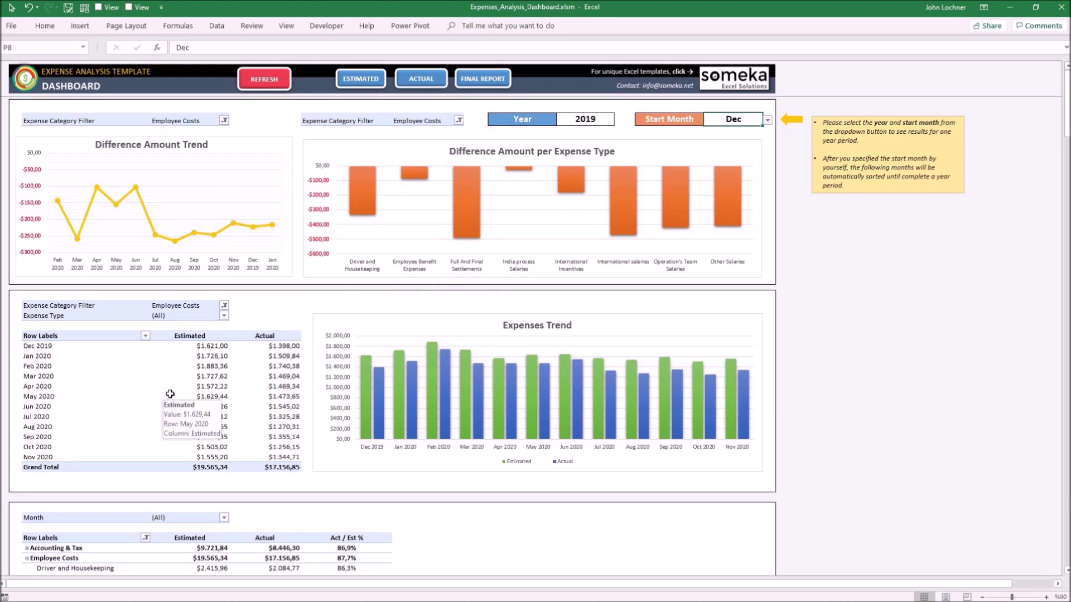
mouse_move(284, 355)
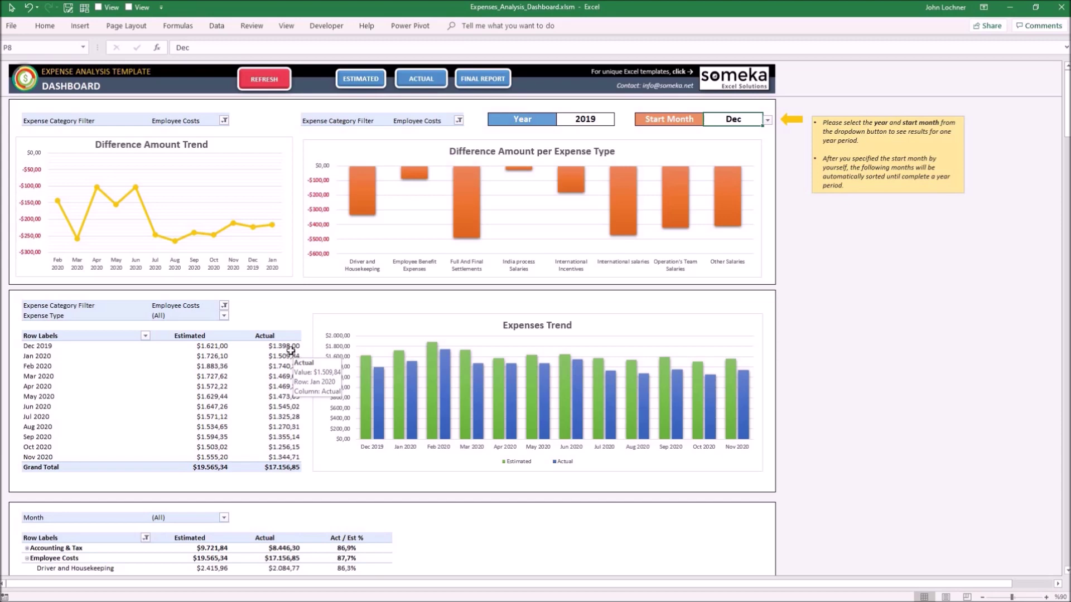
- Filter the monthly table to Accounting & Tax, then reset its Expense Category Filter to (All)
click(223, 316)
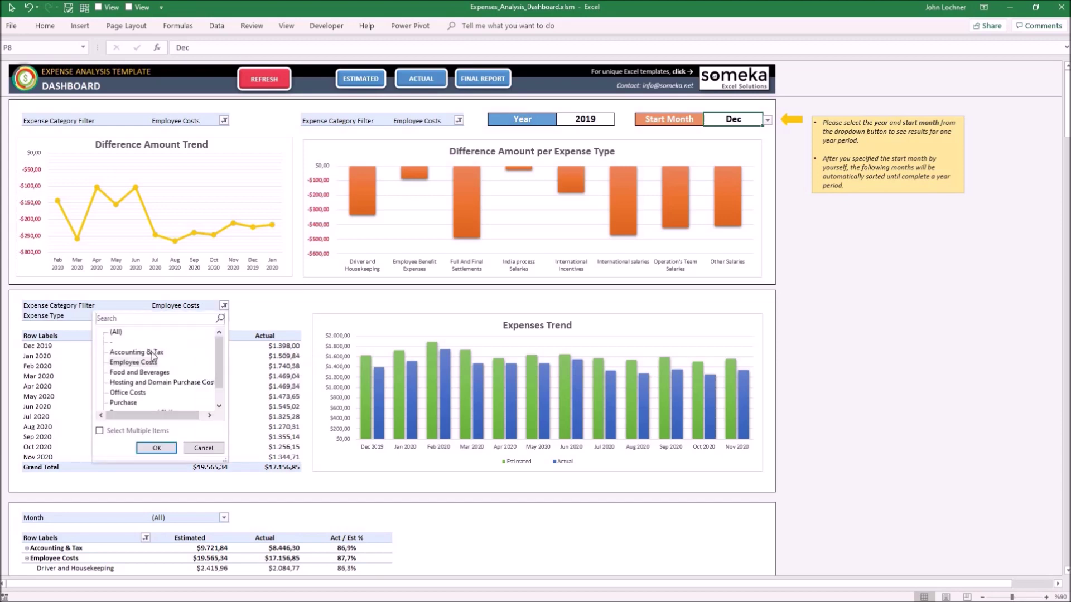
click(159, 447)
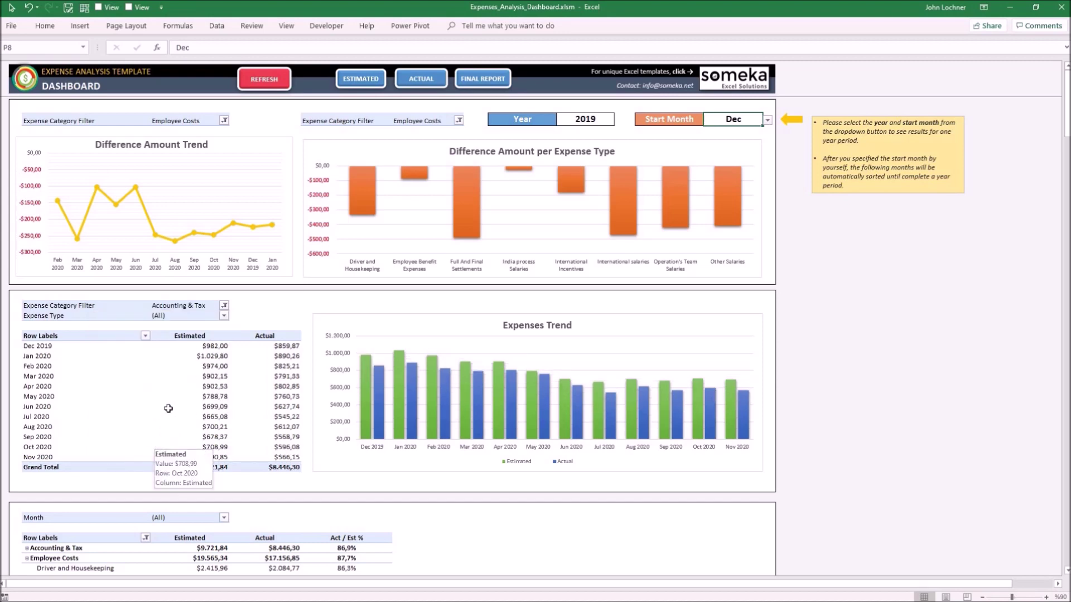
click(224, 306)
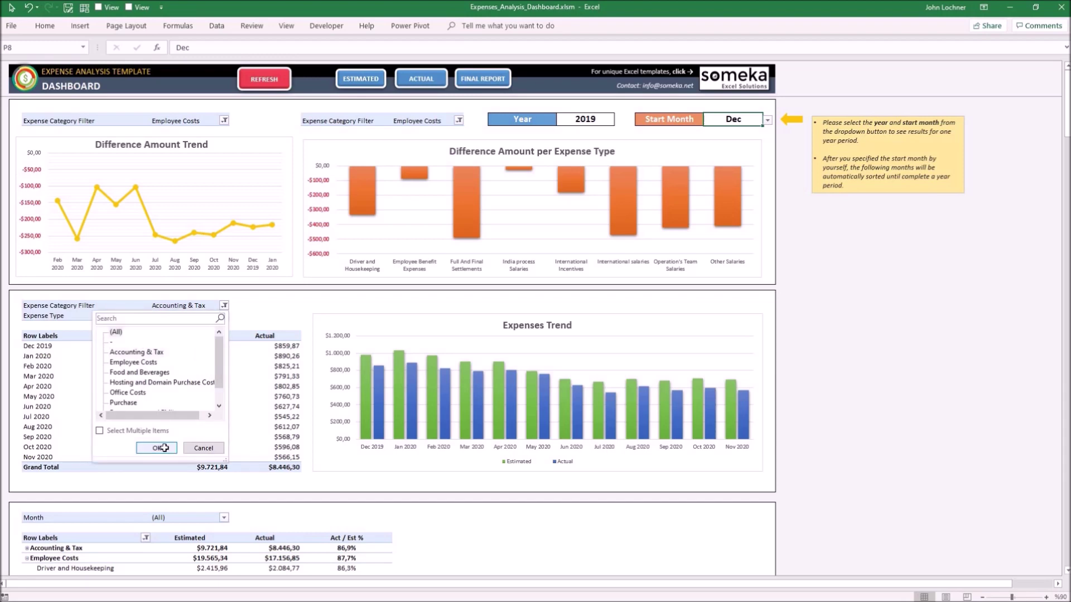
click(172, 451)
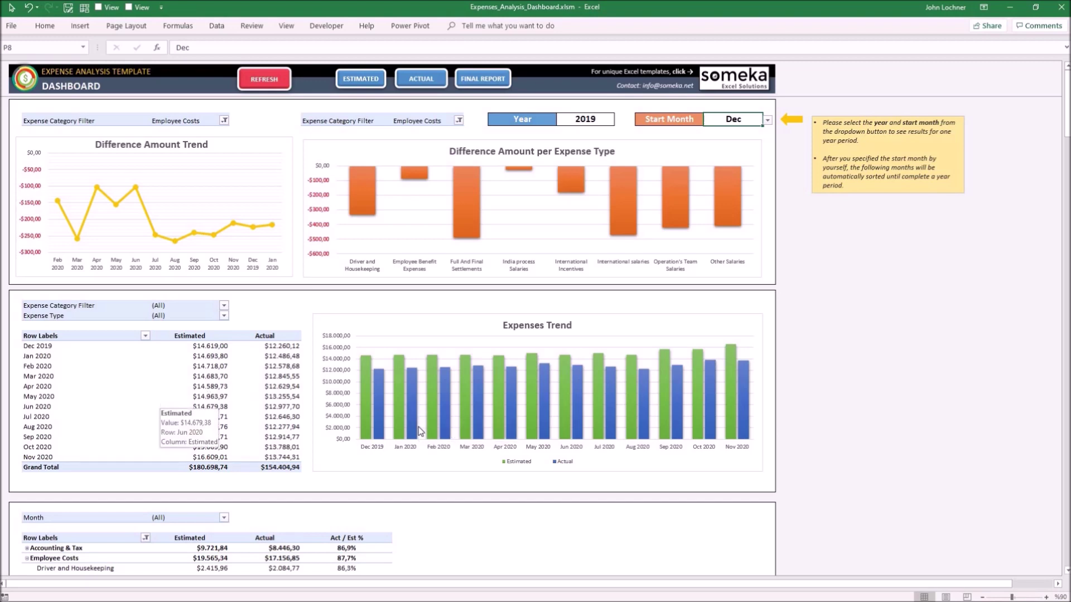
mouse_move(431, 398)
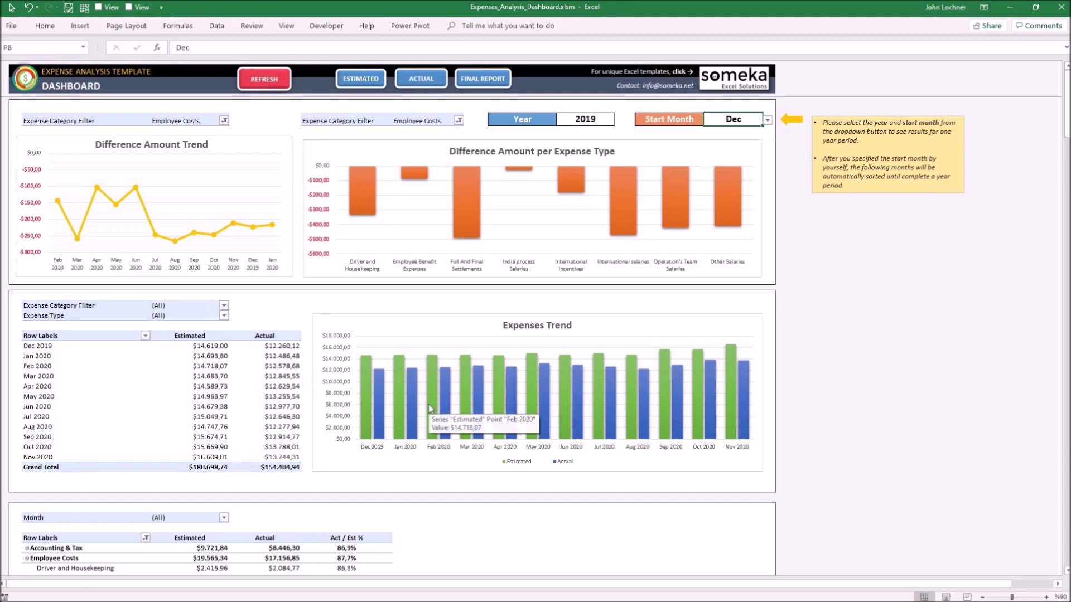
- Jump to the final report, expand the Accounting & Tax group, and return to the dashboard top
click(487, 90)
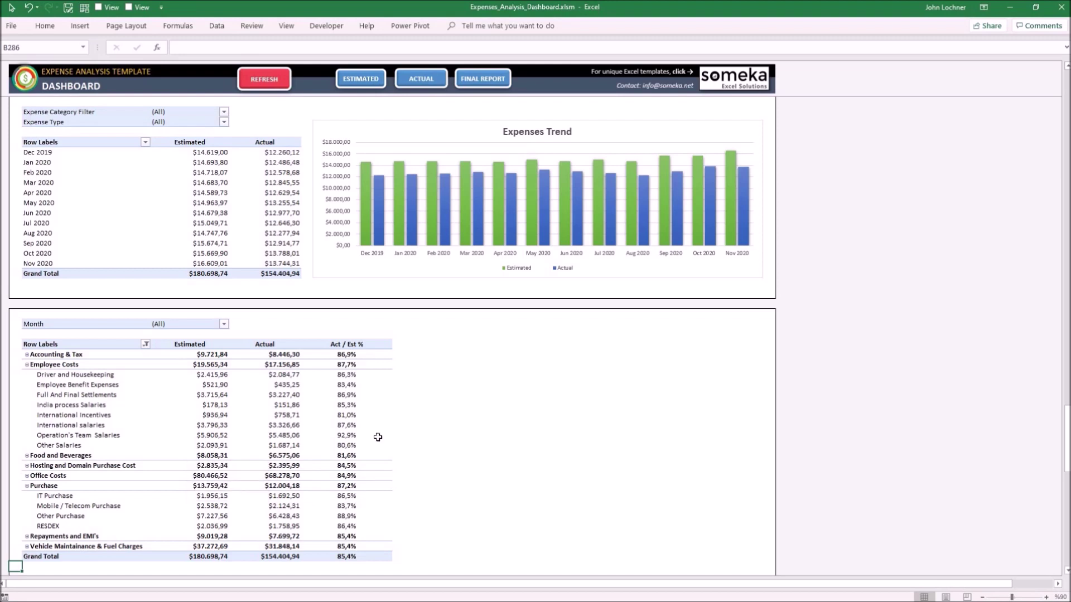
click(28, 356)
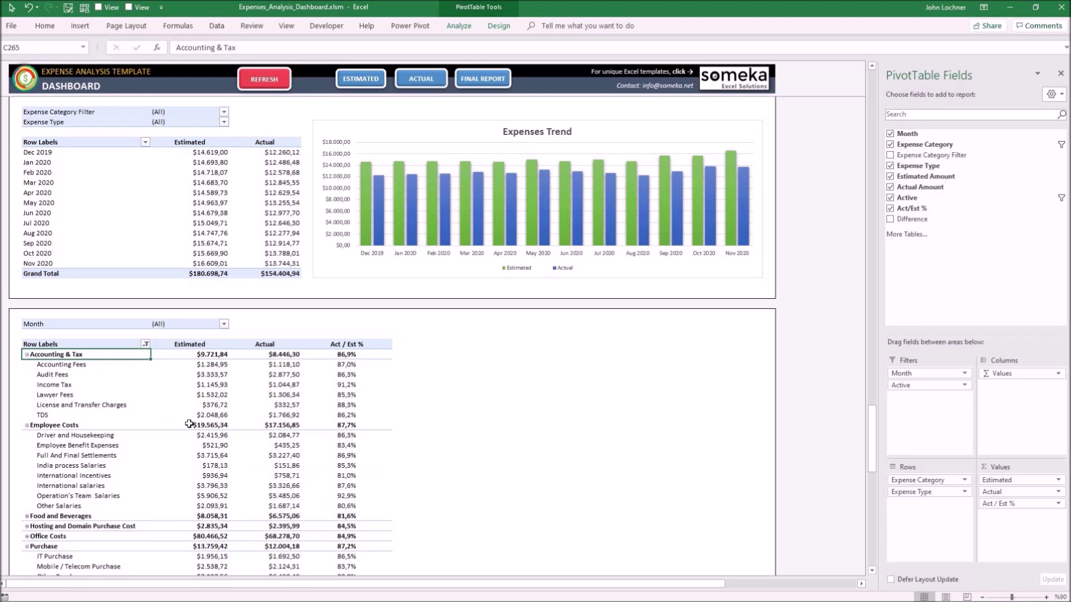
key(ctrl+Home)
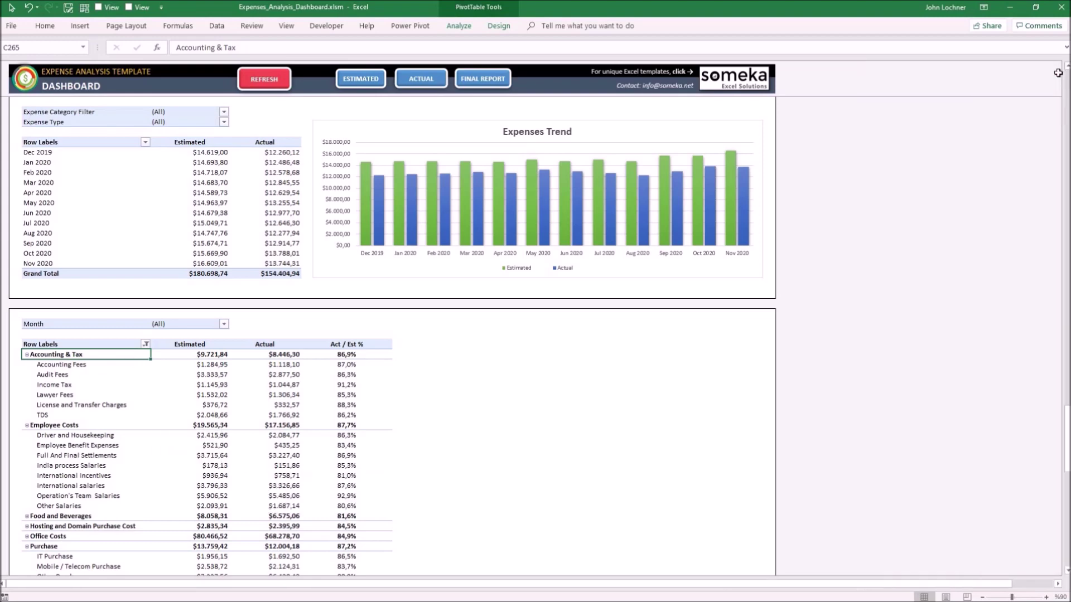